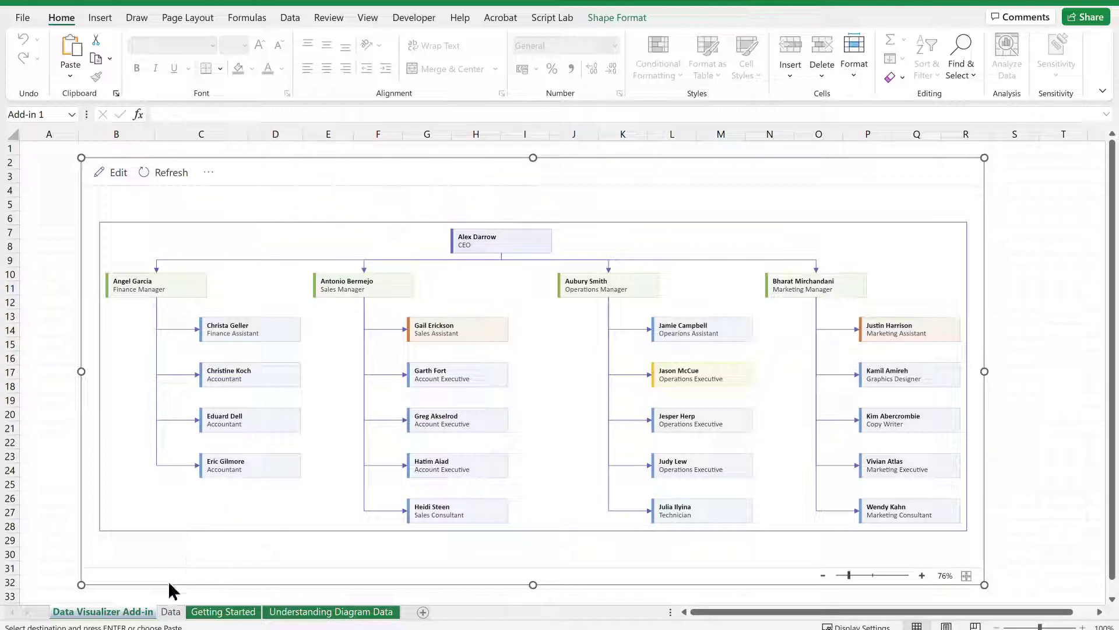
# Auto-fit the Start Date column on the Data sheet and return to the Data Visualizer Add-in sheet.
pyautogui.click(171, 612)
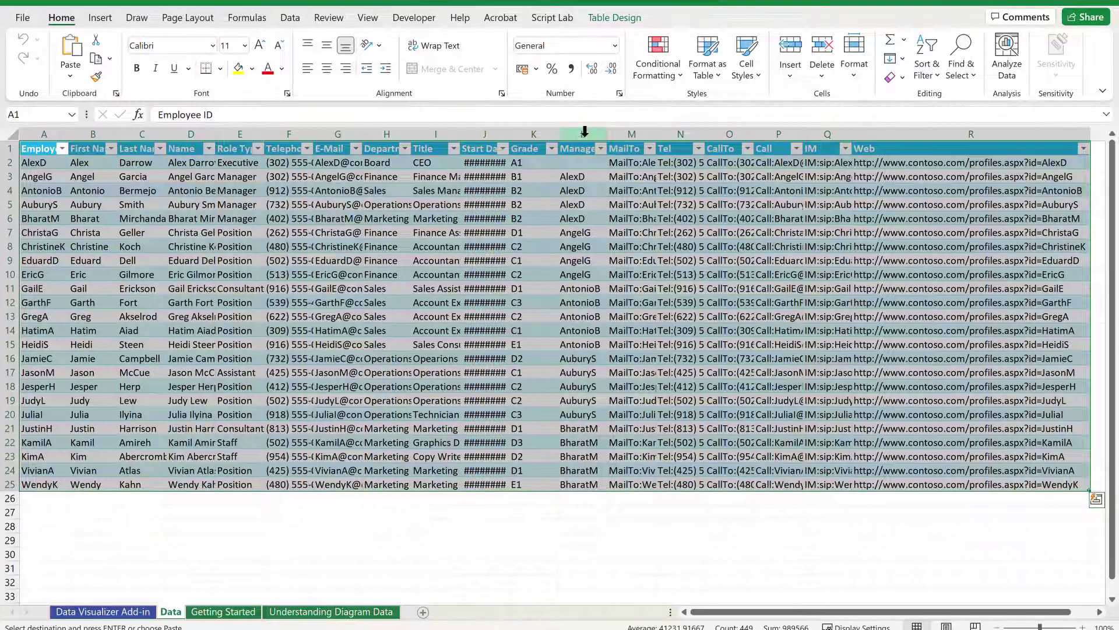
pyautogui.doubleClick(506, 136)
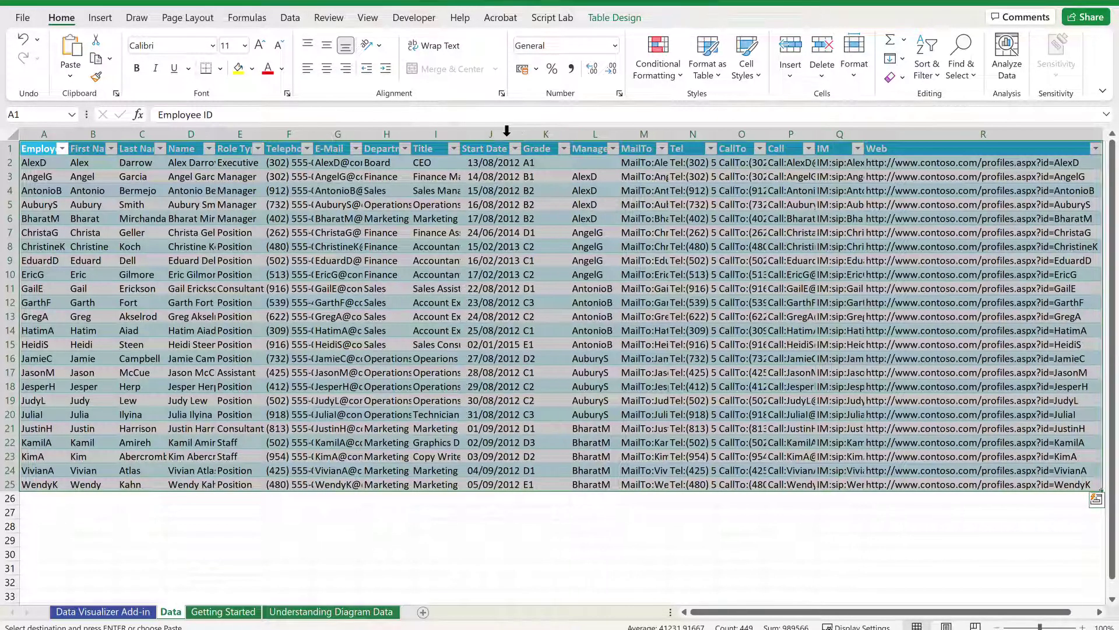
pyautogui.click(107, 613)
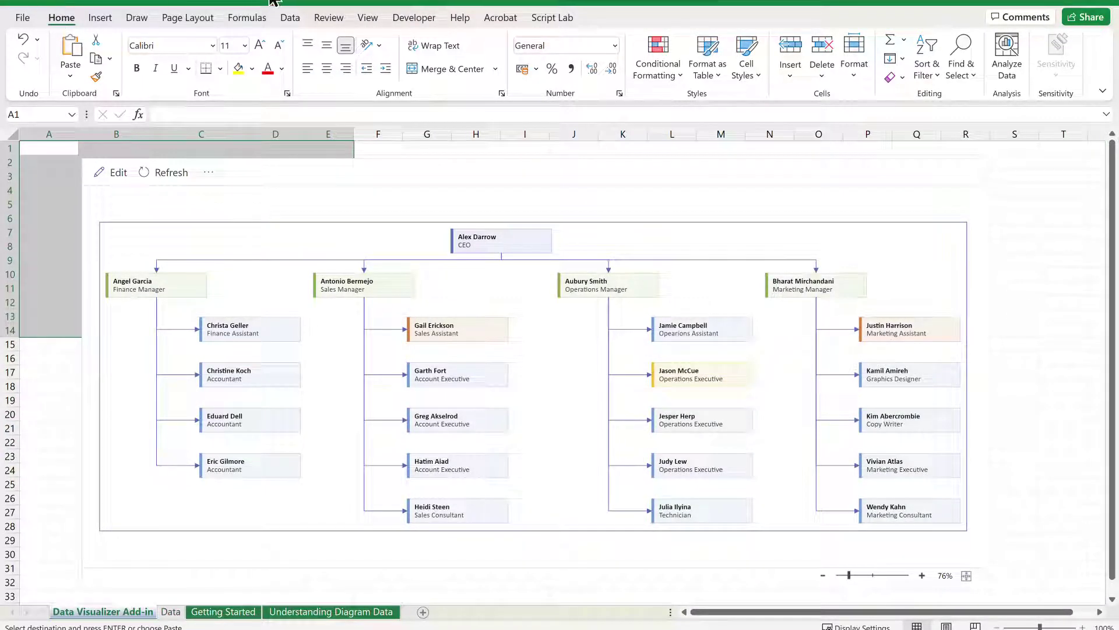
# Save a copy of the workbook as Org Chart Data Test 3 in the Org Charts folder on OneDrive.
pyautogui.click(22, 17)
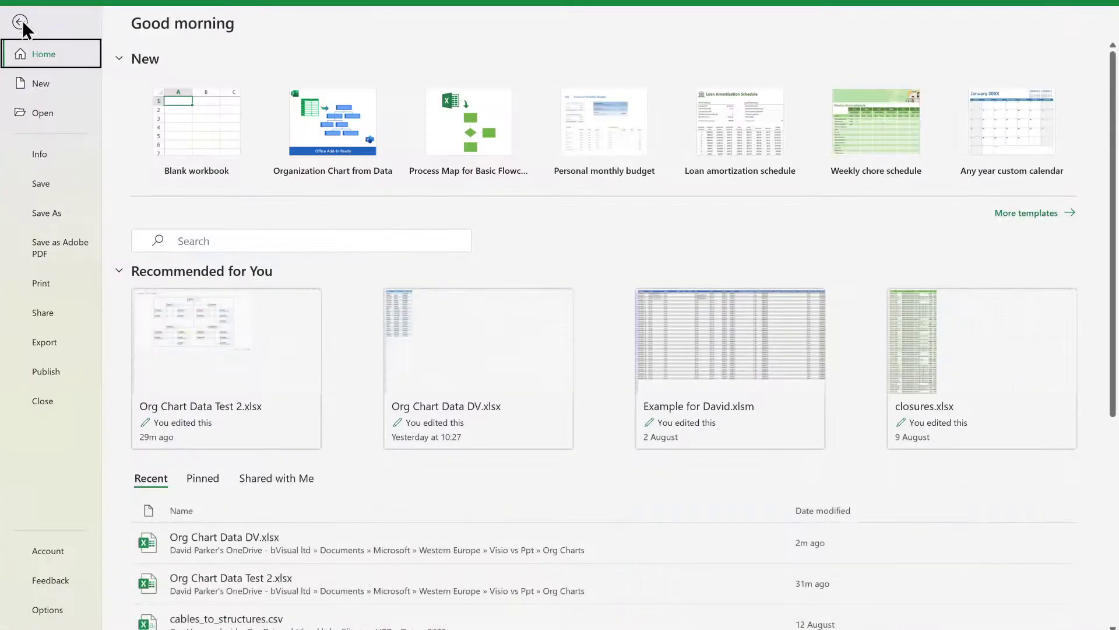
pyautogui.click(56, 212)
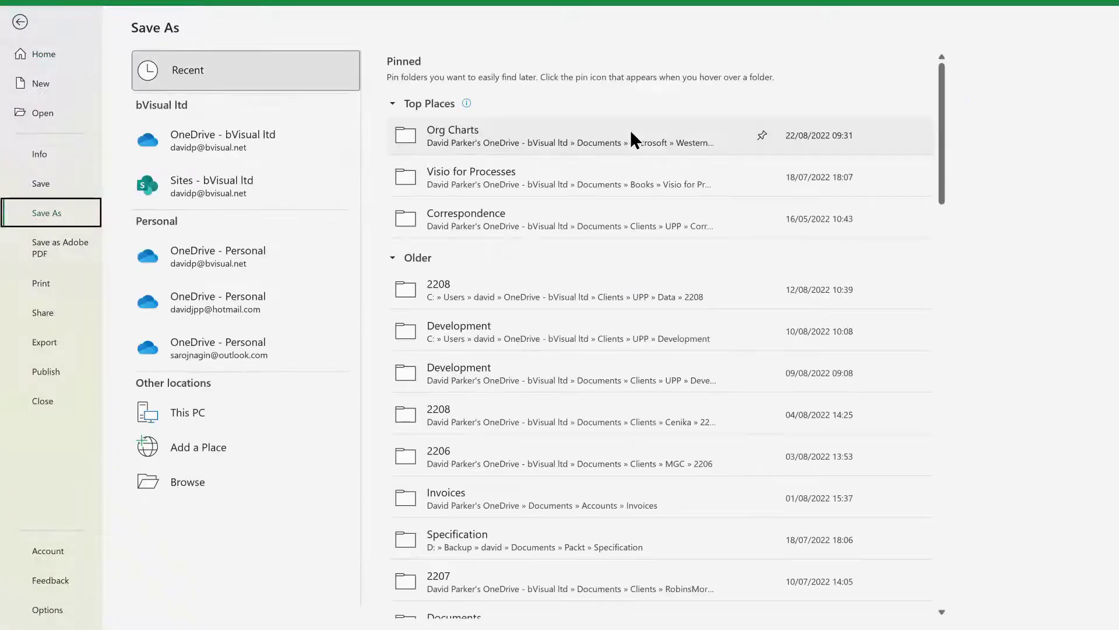
pyautogui.click(588, 146)
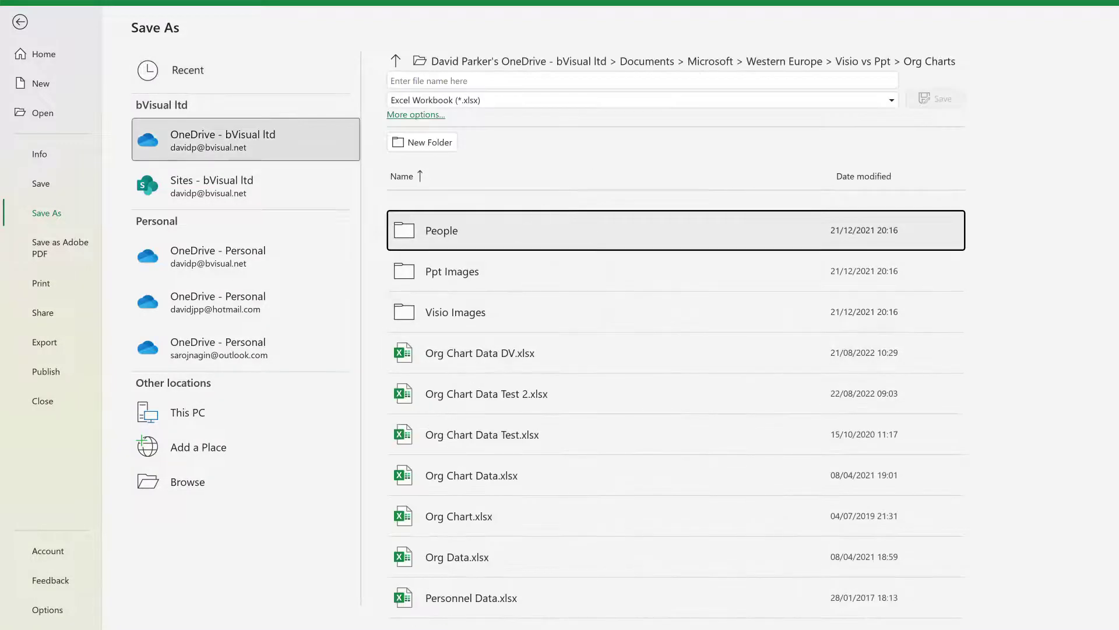
pyautogui.click(505, 398)
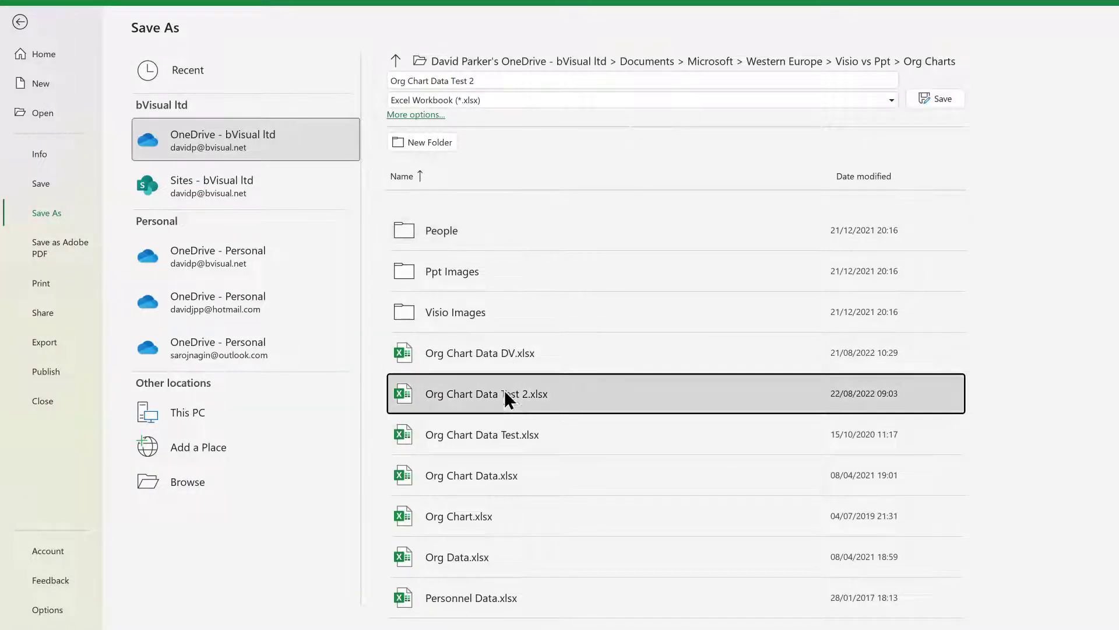
pyautogui.click(473, 81)
pyautogui.click(472, 81)
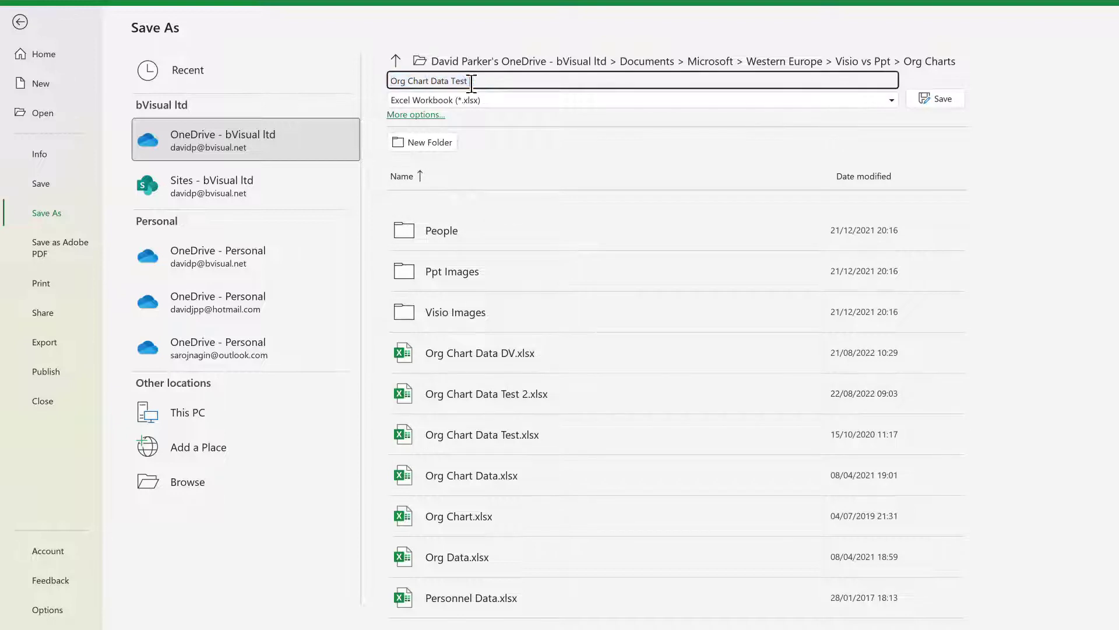
pyautogui.moveTo(469, 81); pyautogui.dragTo(479, 82)
pyautogui.write('3')
pyautogui.hotkey('ctrl', 'a')
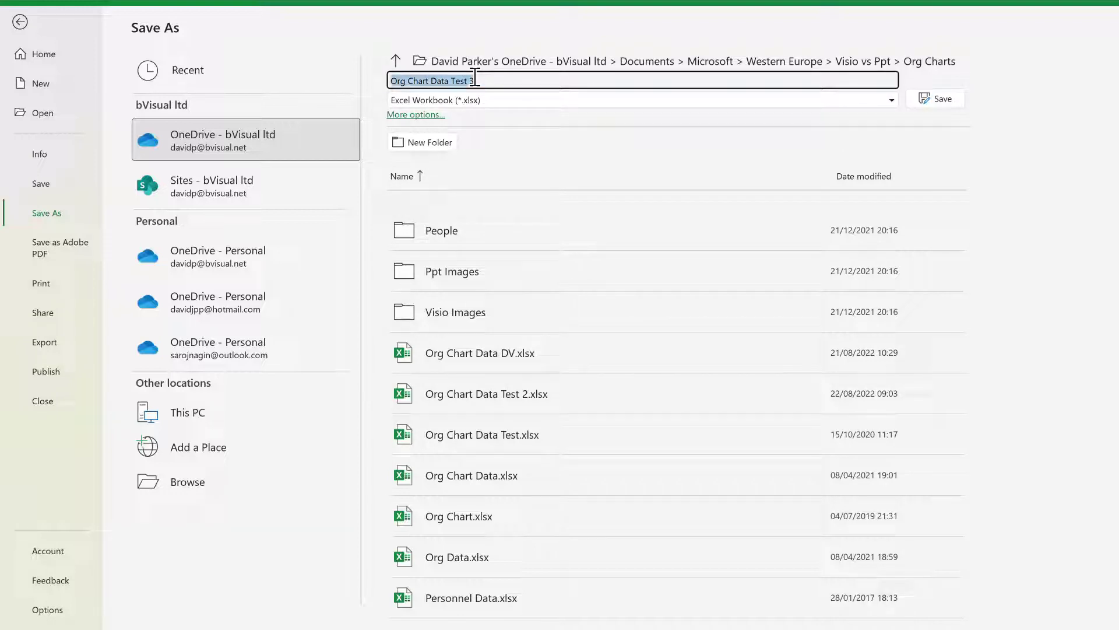
pyautogui.press('Return')
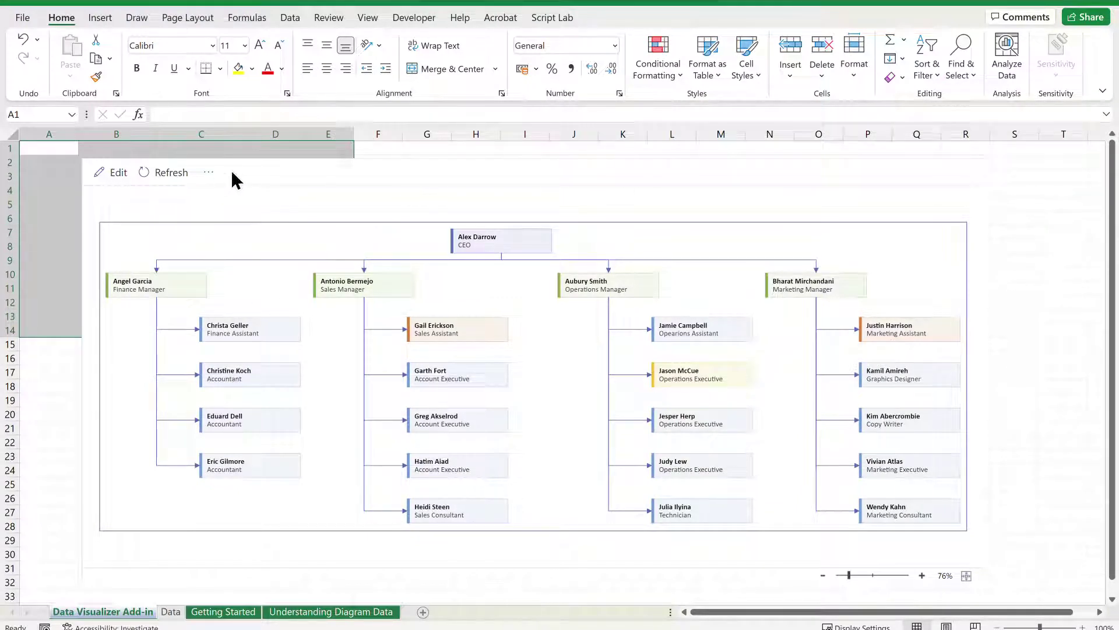
# Open the org chart for editing in Visio for the web and place a Team symbol just outside its upper-left corner.
pyautogui.click(110, 172)
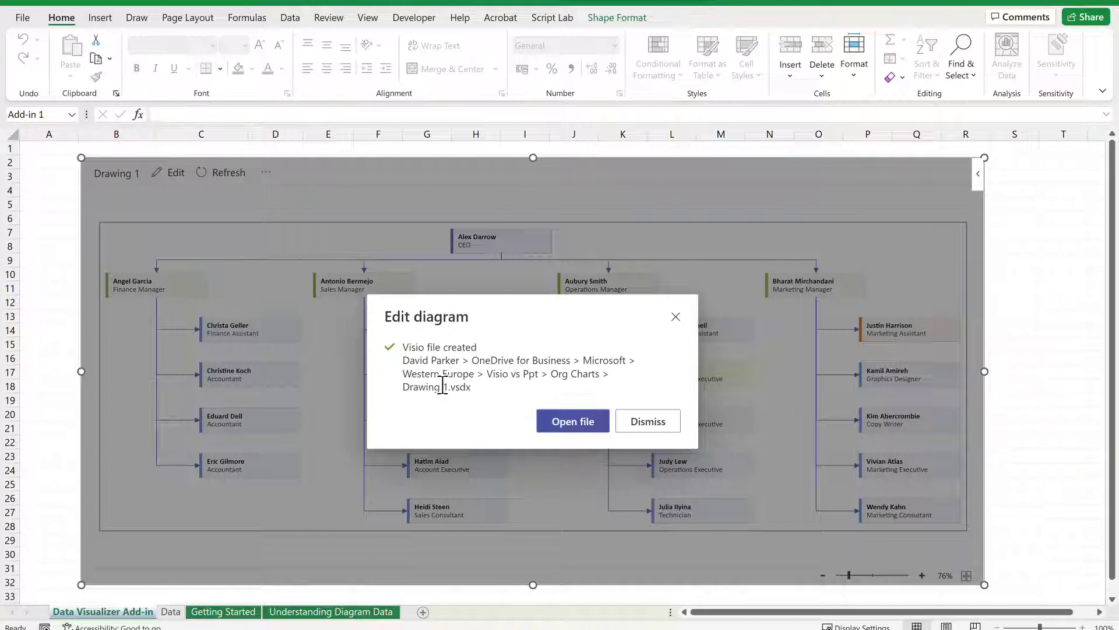
pyautogui.click(565, 422)
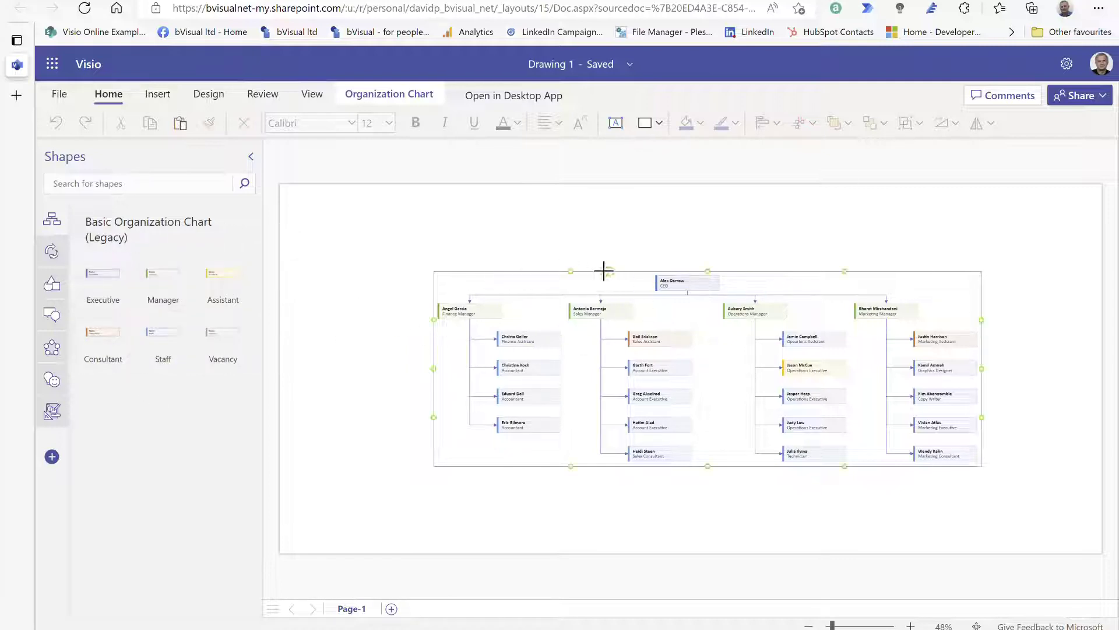
pyautogui.click(57, 380)
pyautogui.moveTo(170, 375); pyautogui.dragTo(399, 302)
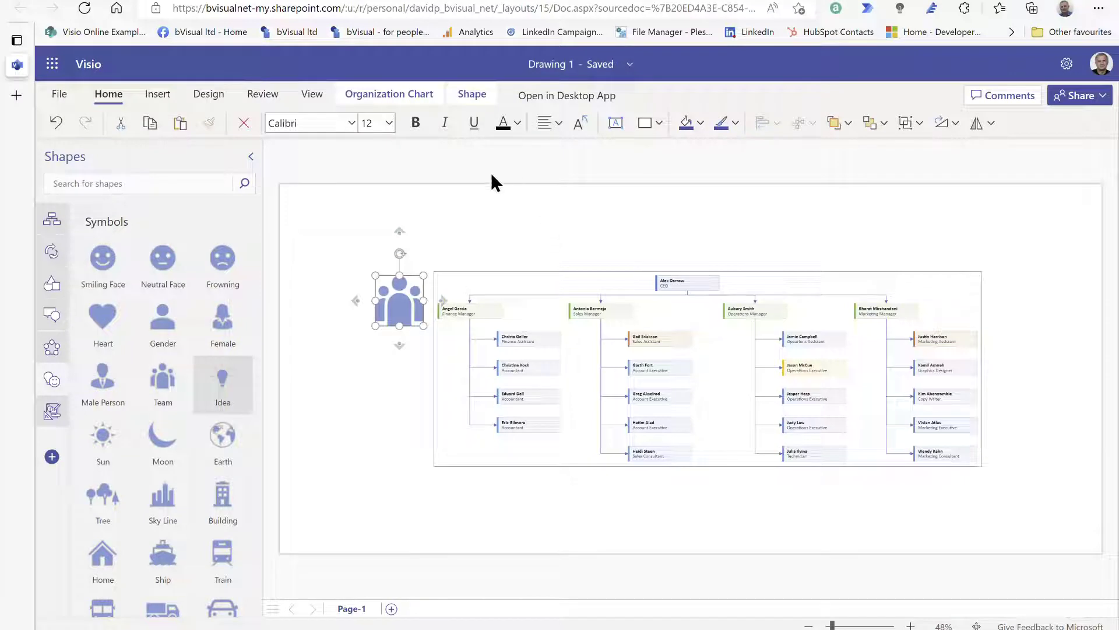
pyautogui.click(496, 231)
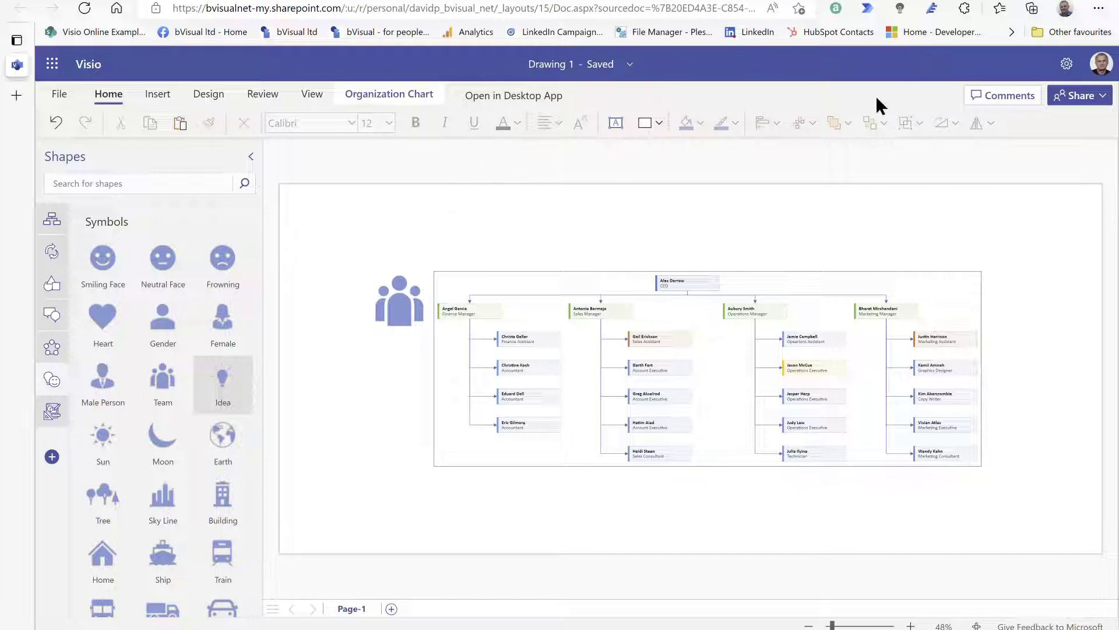
# Switch back to the Excel workbook, dismiss the Edit diagram message and refresh the embedded org chart.
pyautogui.hotkey('alt', 'Tab')
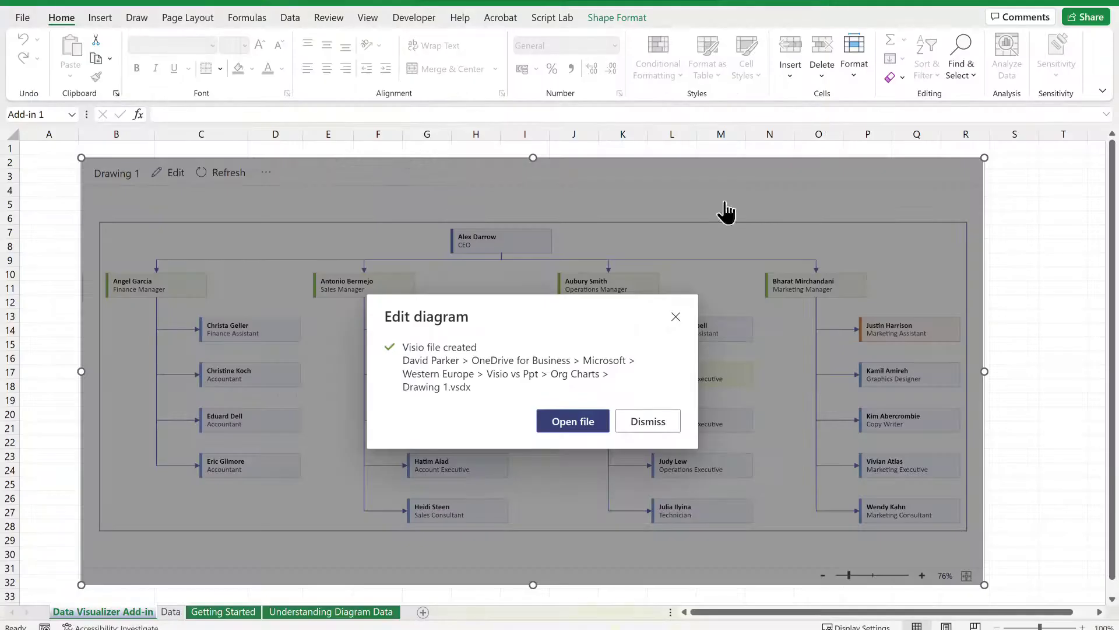
pyautogui.click(647, 421)
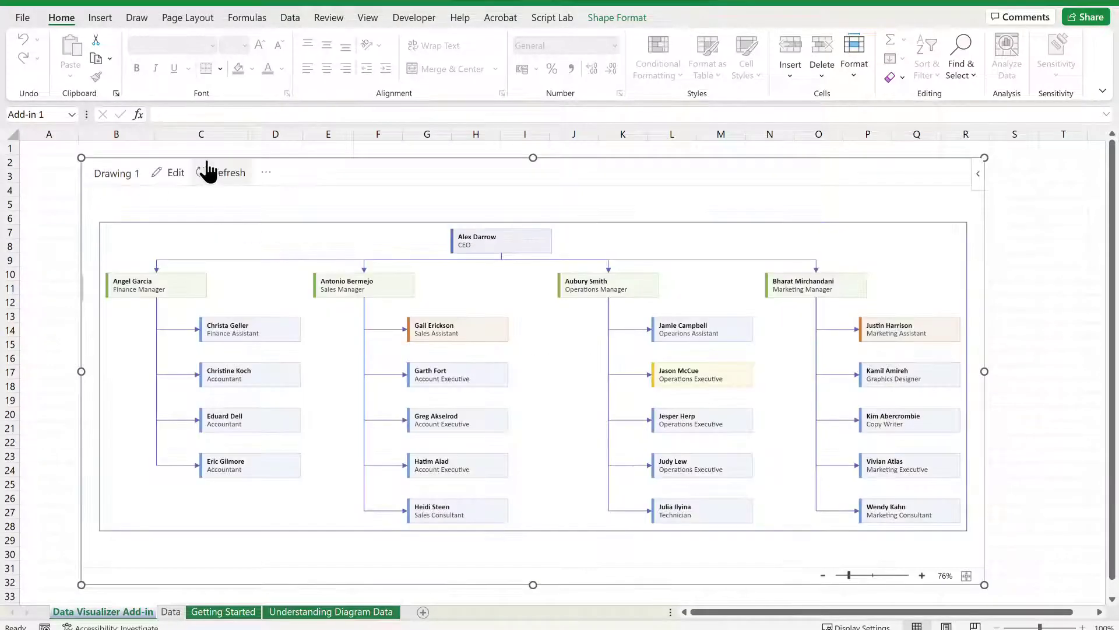
pyautogui.click(229, 173)
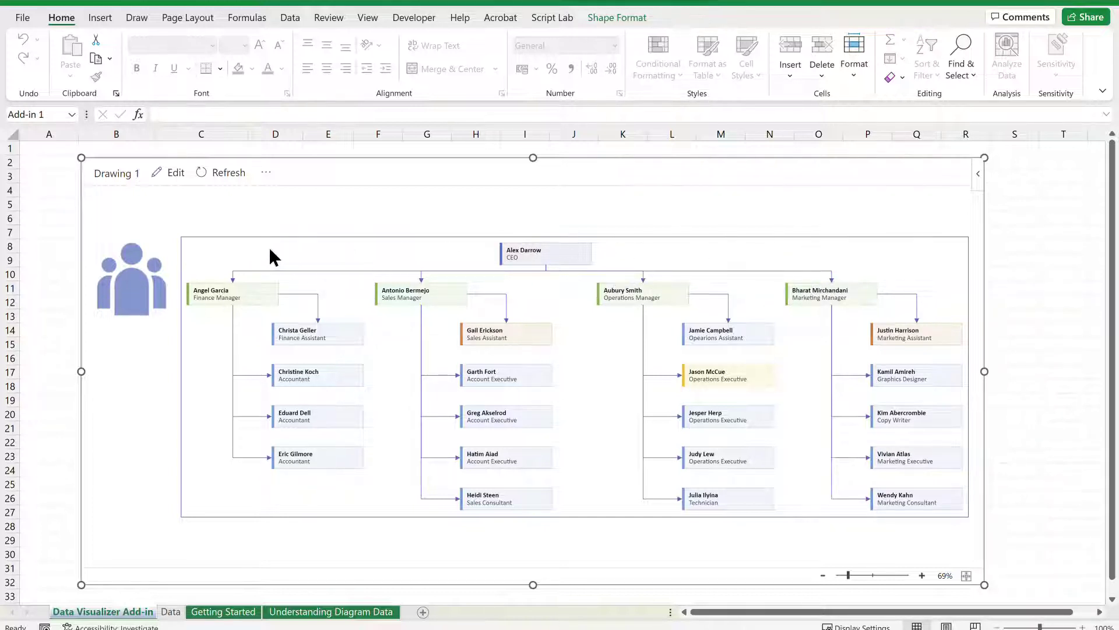
# Switch to the Drawing 1 diagram in Visio and select the org chart's container, showing the organization chart commands.
pyautogui.hotkey('alt', 'Tab')
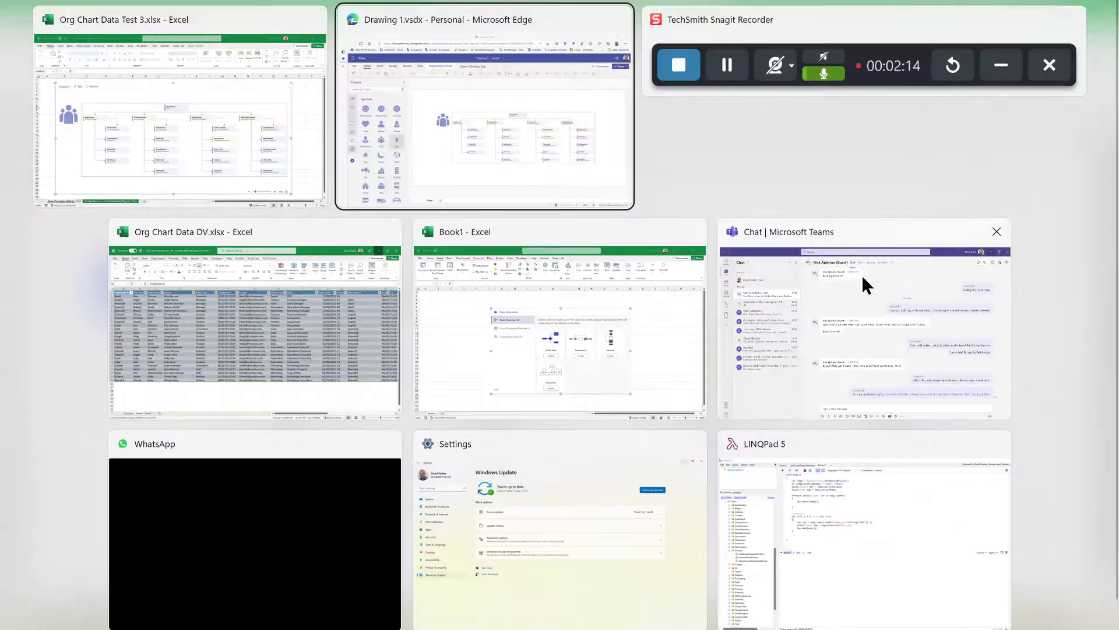
pyautogui.scroll(-5, 678, 296)
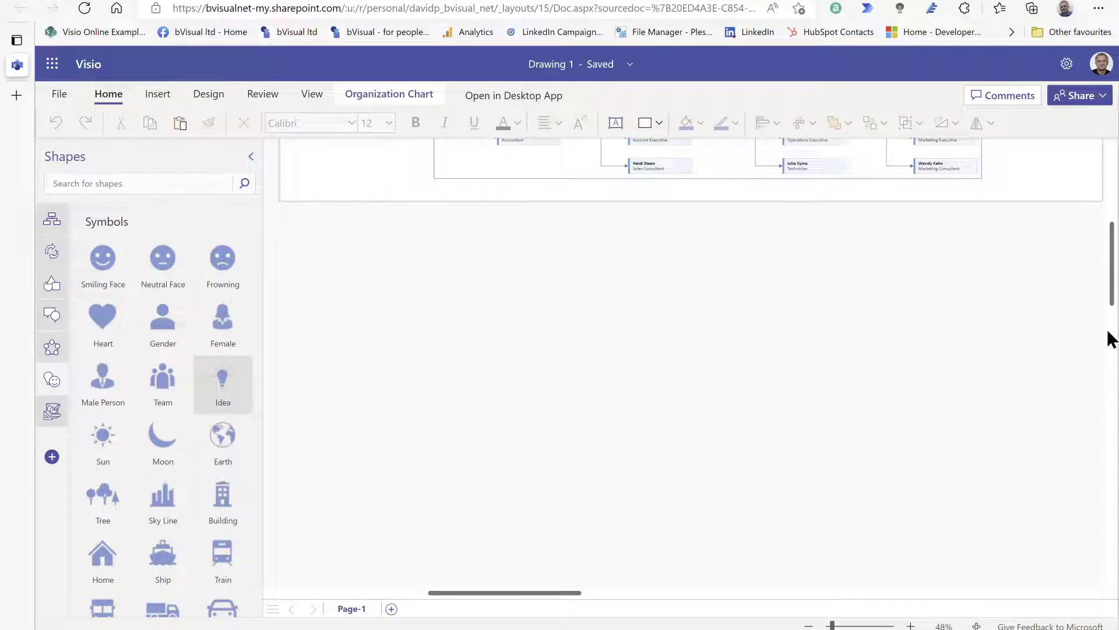
pyautogui.moveTo(1112, 305); pyautogui.dragTo(1110, 247)
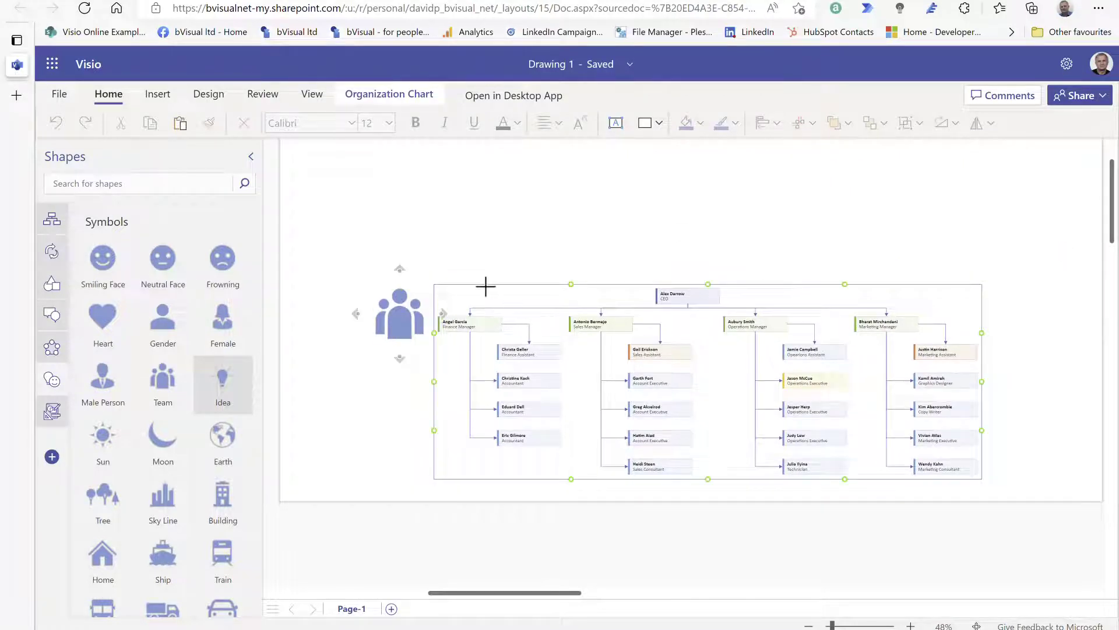
pyautogui.click(485, 285)
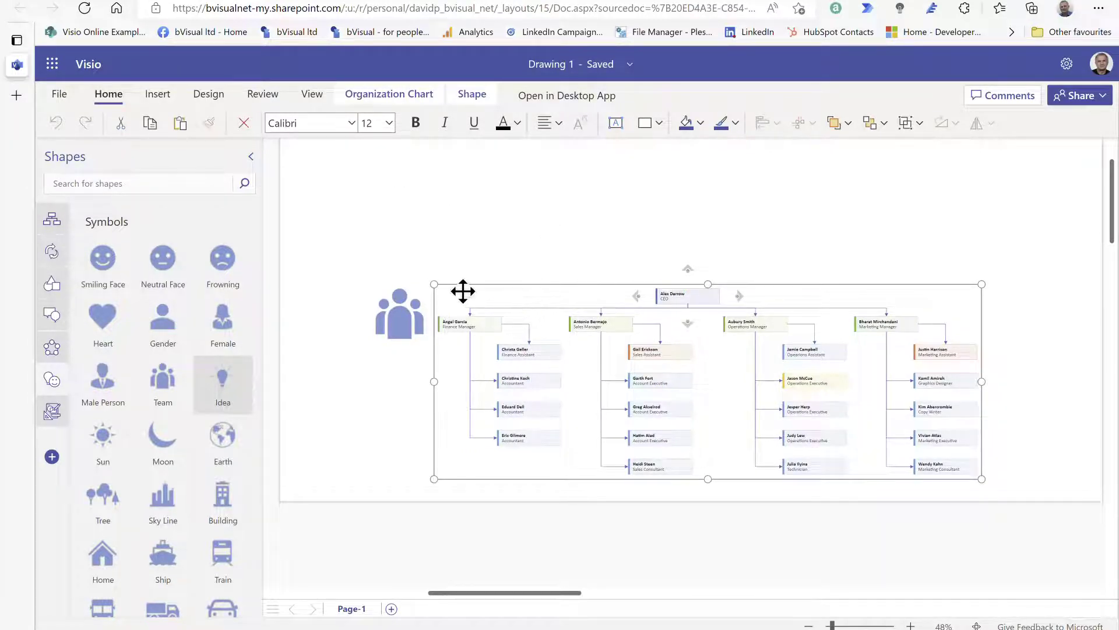
pyautogui.click(392, 93)
# Try the org chart layouts that hang staff on both sides of each manager and only to each manager's right.
pyautogui.click(114, 125)
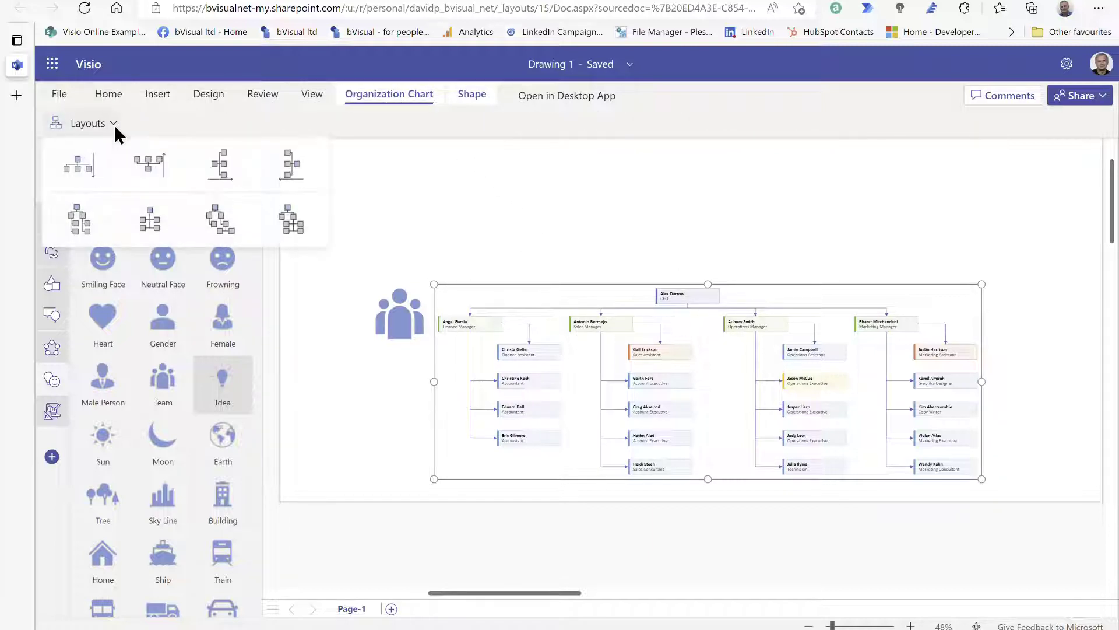
pyautogui.click(285, 226)
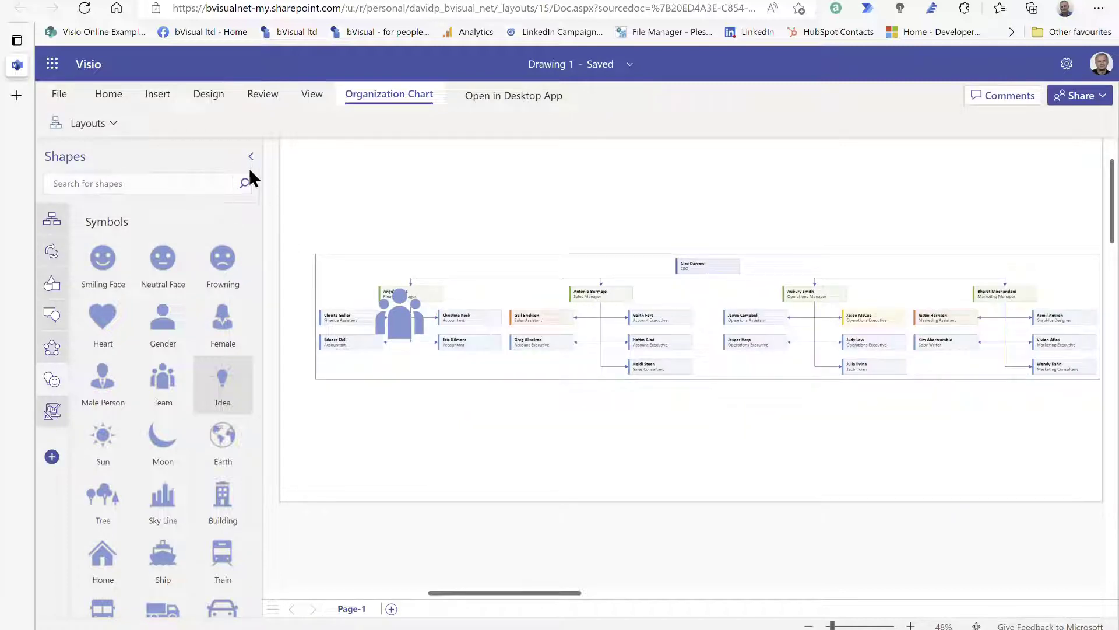
pyautogui.click(114, 123)
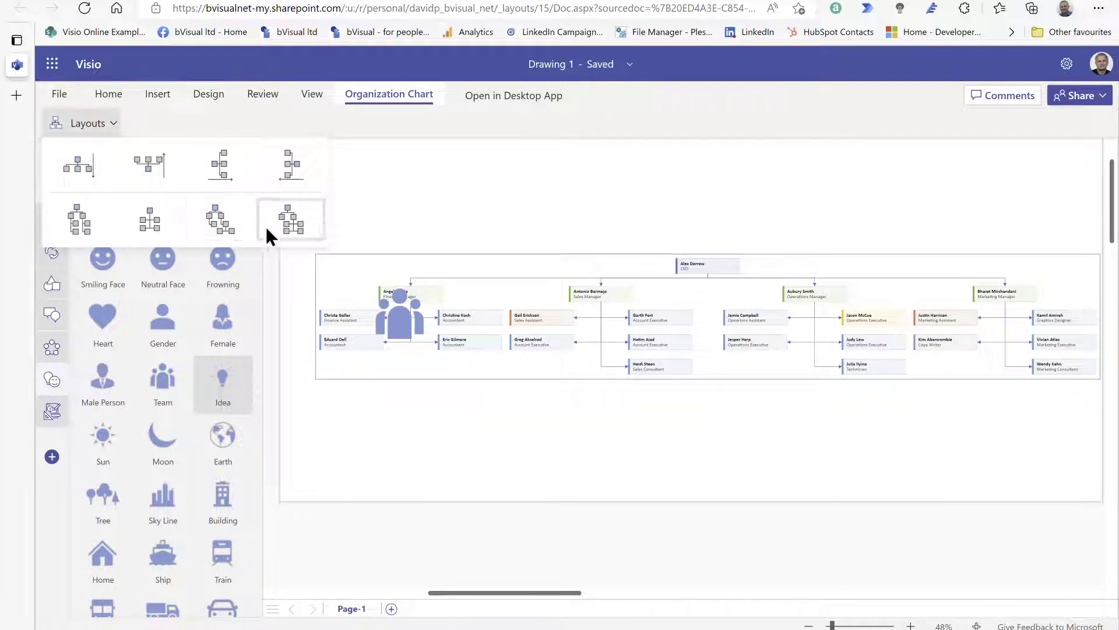
pyautogui.click(220, 228)
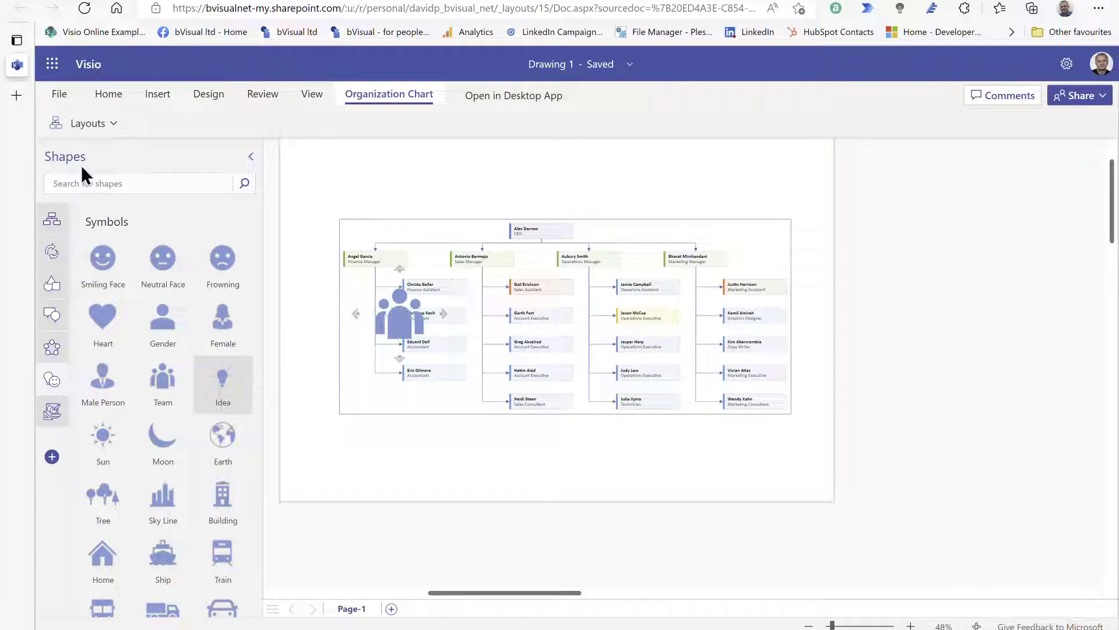
# Apply the layout that branches to both sides at every level and move the Team symbol outside the chart's upper-left corner.
pyautogui.click(112, 124)
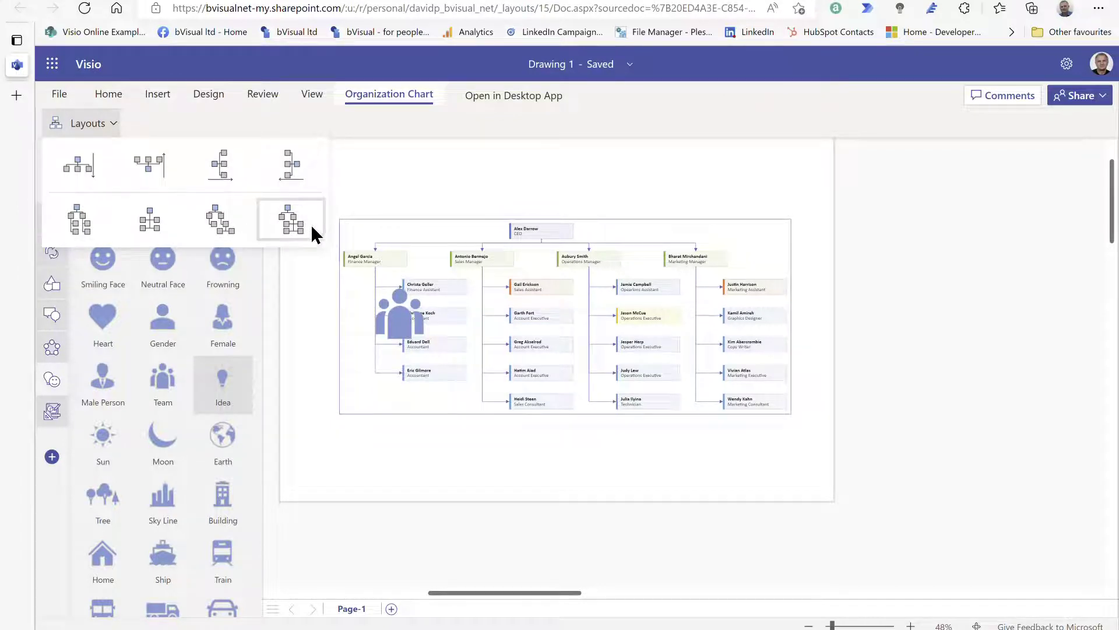
pyautogui.click(148, 230)
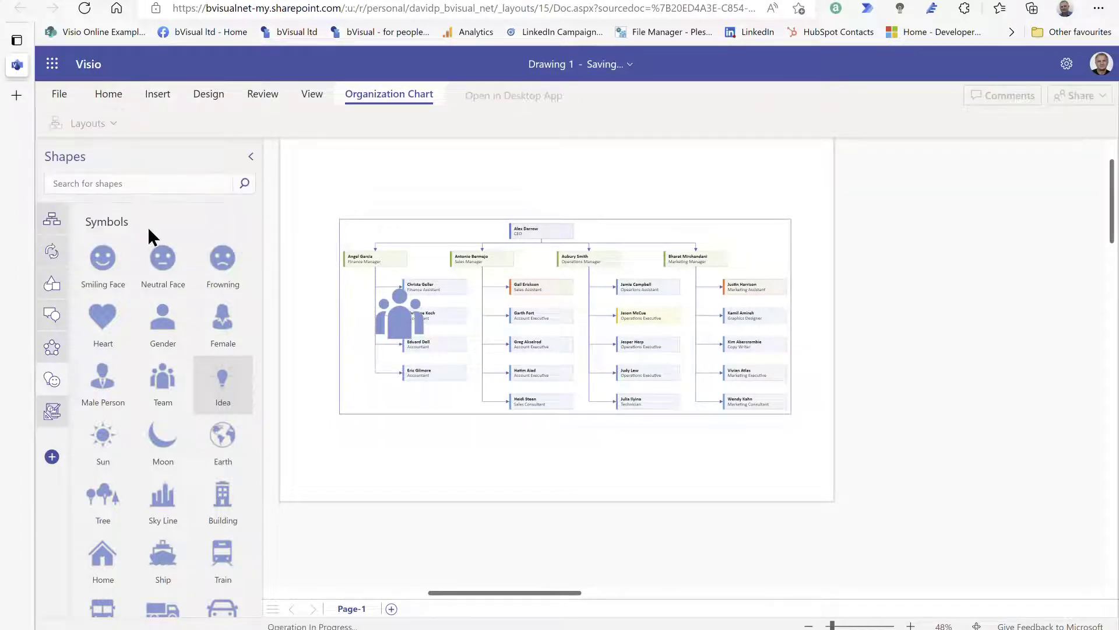
pyautogui.moveTo(449, 325); pyautogui.dragTo(336, 233)
pyautogui.click(936, 226)
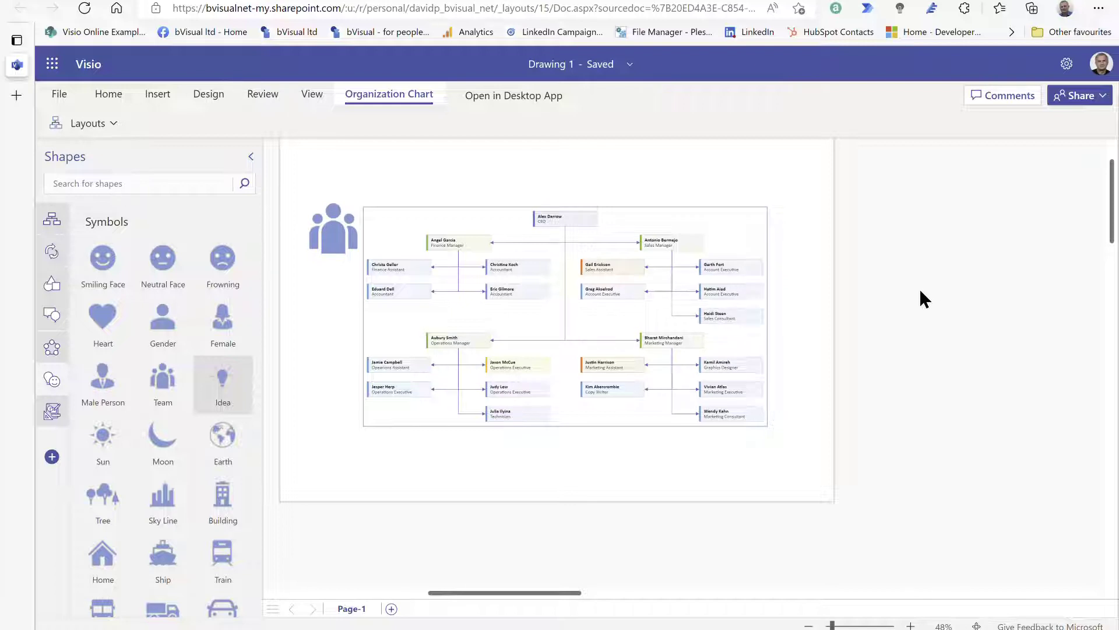
pyautogui.click(470, 203)
pyautogui.click(933, 237)
pyautogui.click(713, 264)
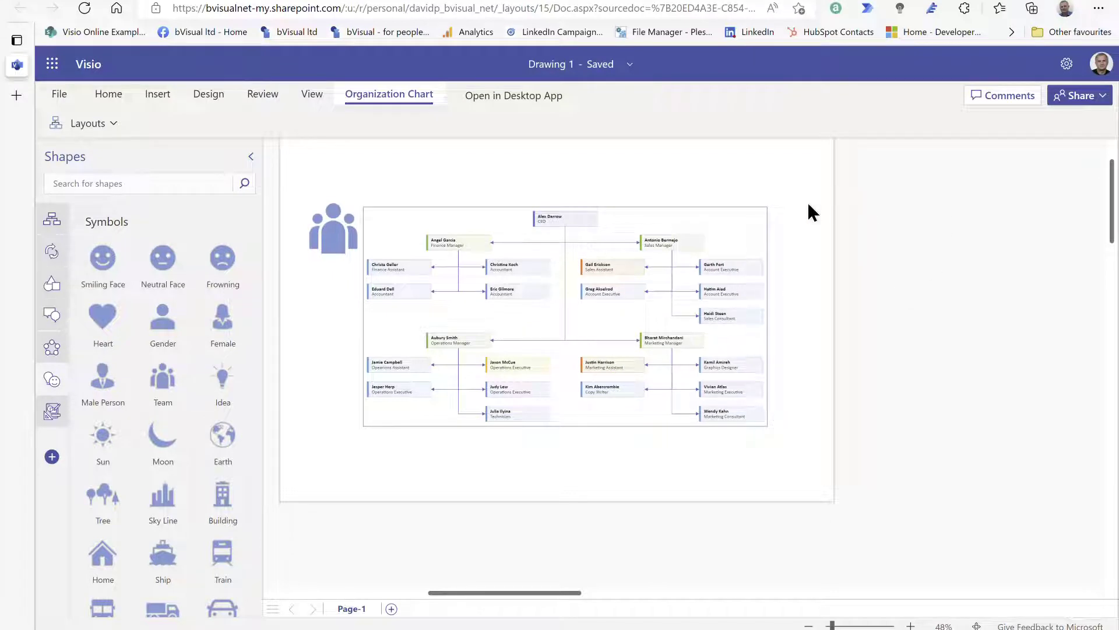
# Switch the drawing to Reading View and show the Shape Info of the Sales Manager shape.
pyautogui.click(304, 99)
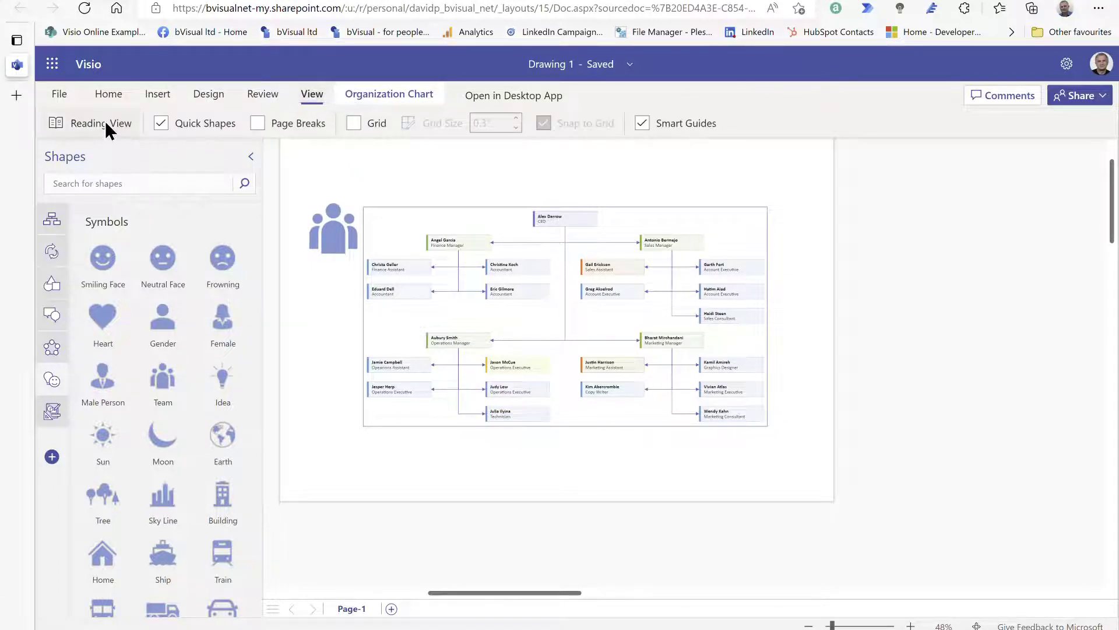
pyautogui.click(105, 121)
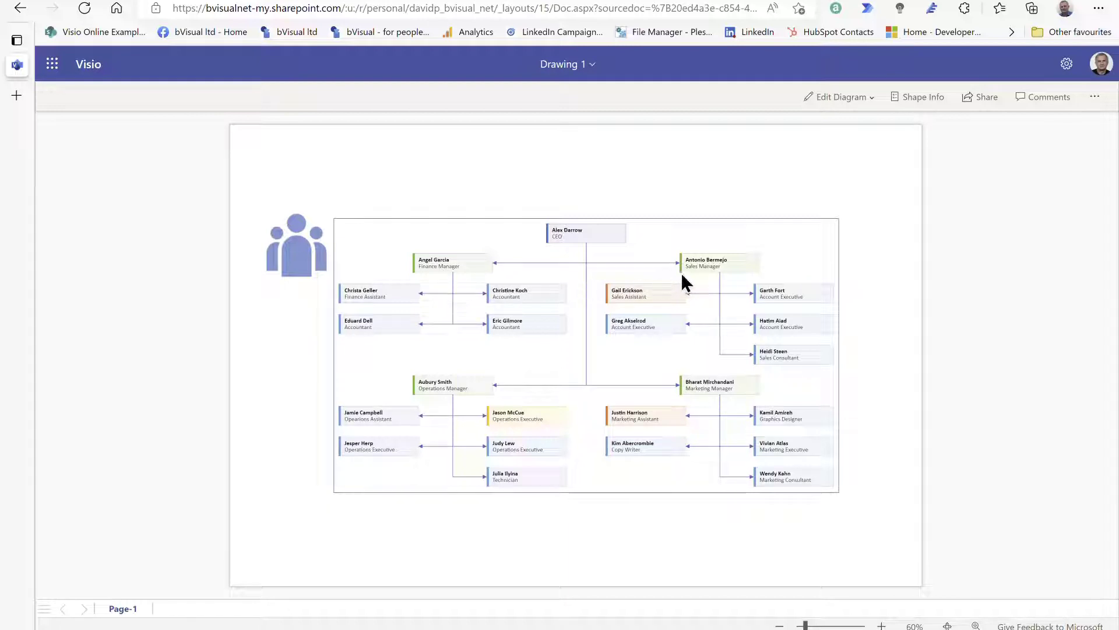
pyautogui.click(718, 267)
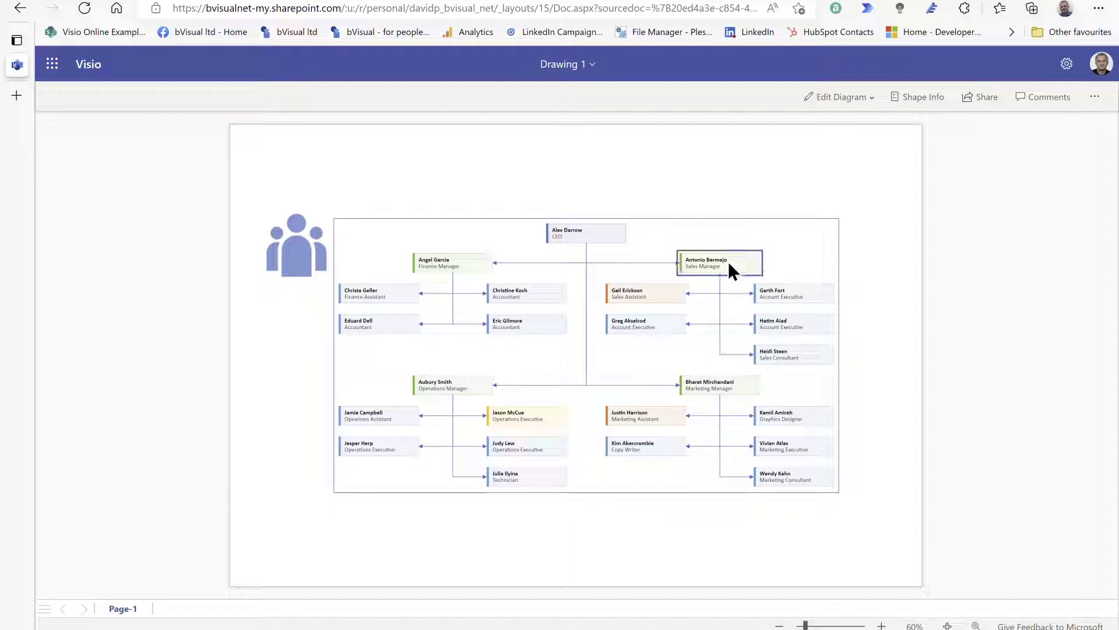
pyautogui.click(919, 96)
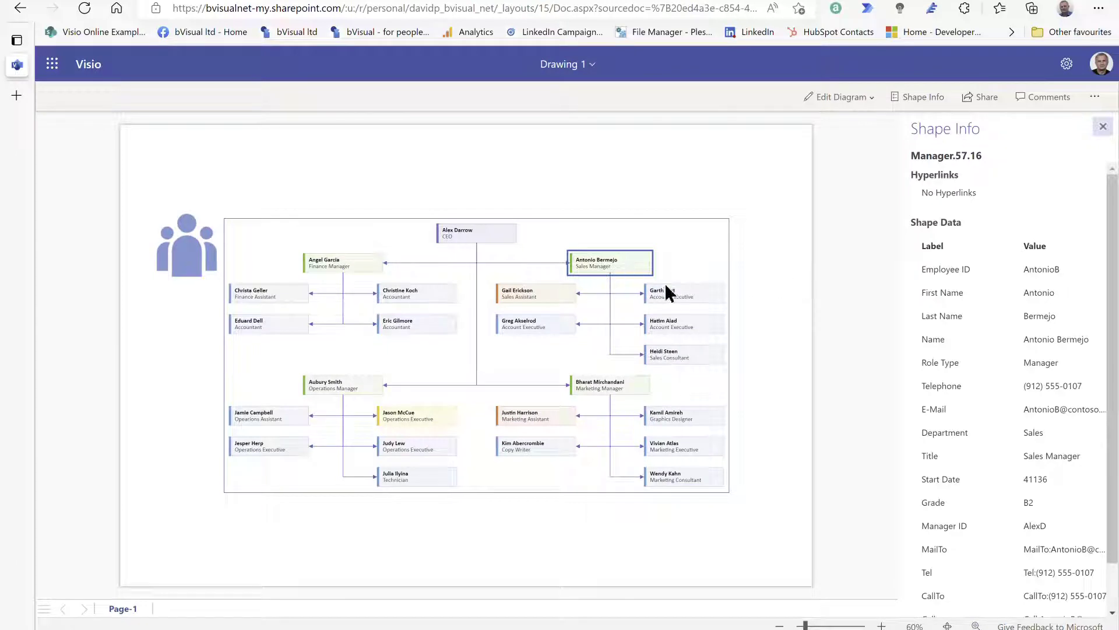
# Examine the shape data of individual sales and marketing staff members in the org chart.
pyautogui.click(692, 297)
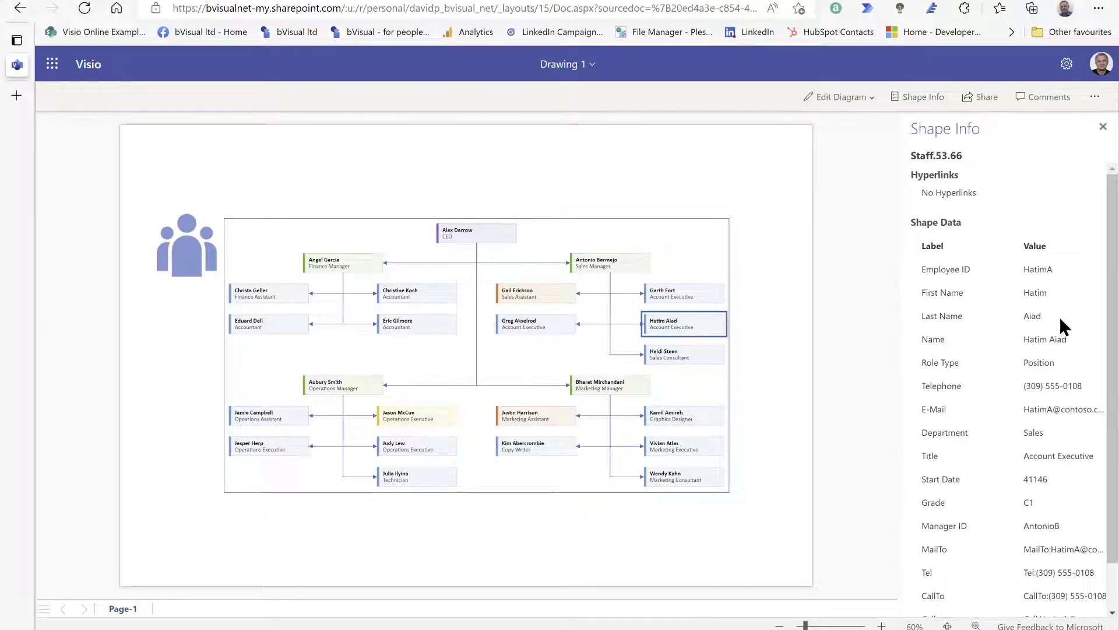
pyautogui.moveTo(1111, 475); pyautogui.dragTo(1115, 539)
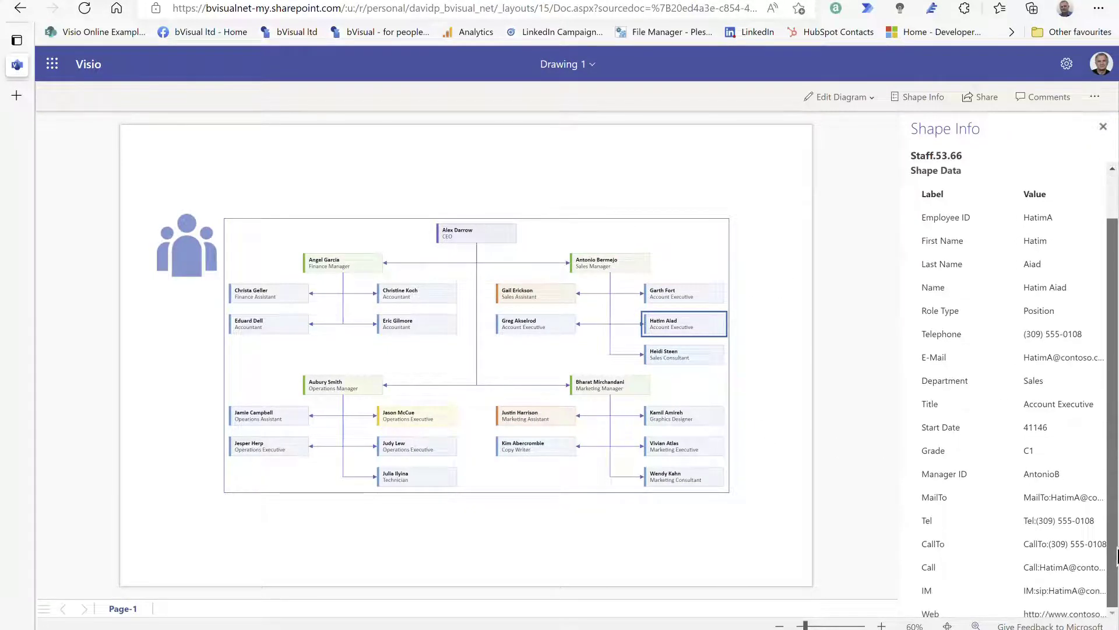
pyautogui.click(674, 357)
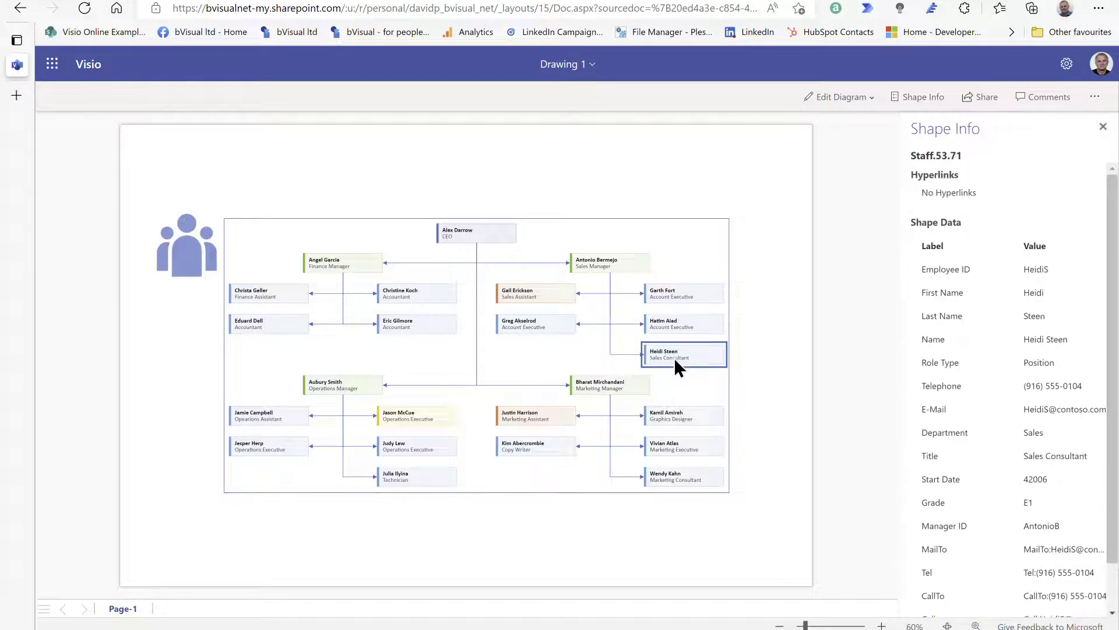
pyautogui.click(685, 419)
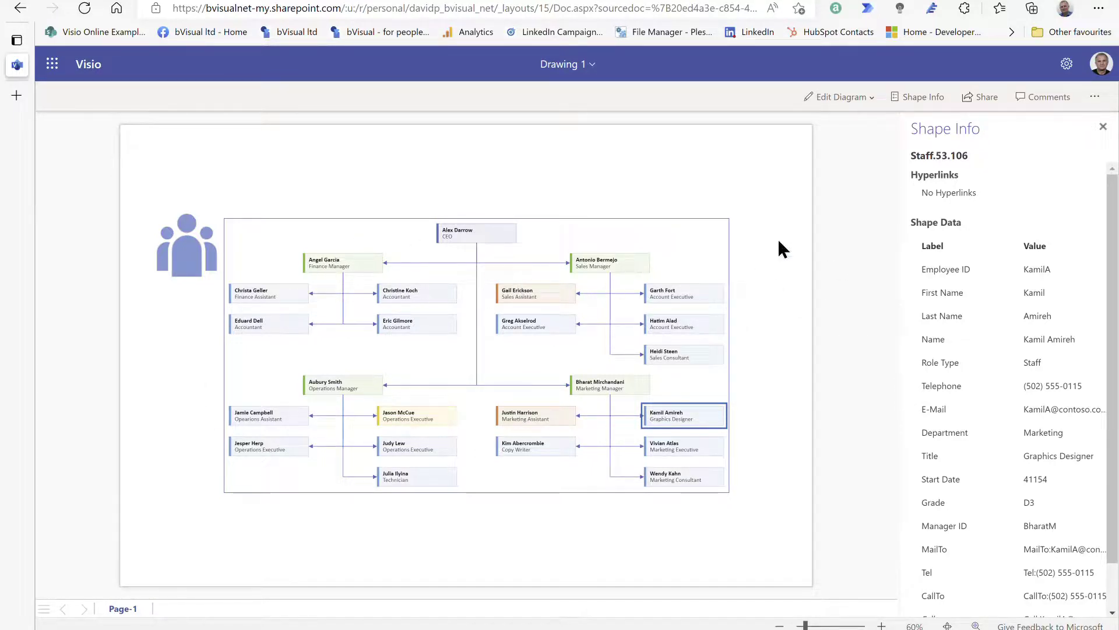
pyautogui.click(671, 448)
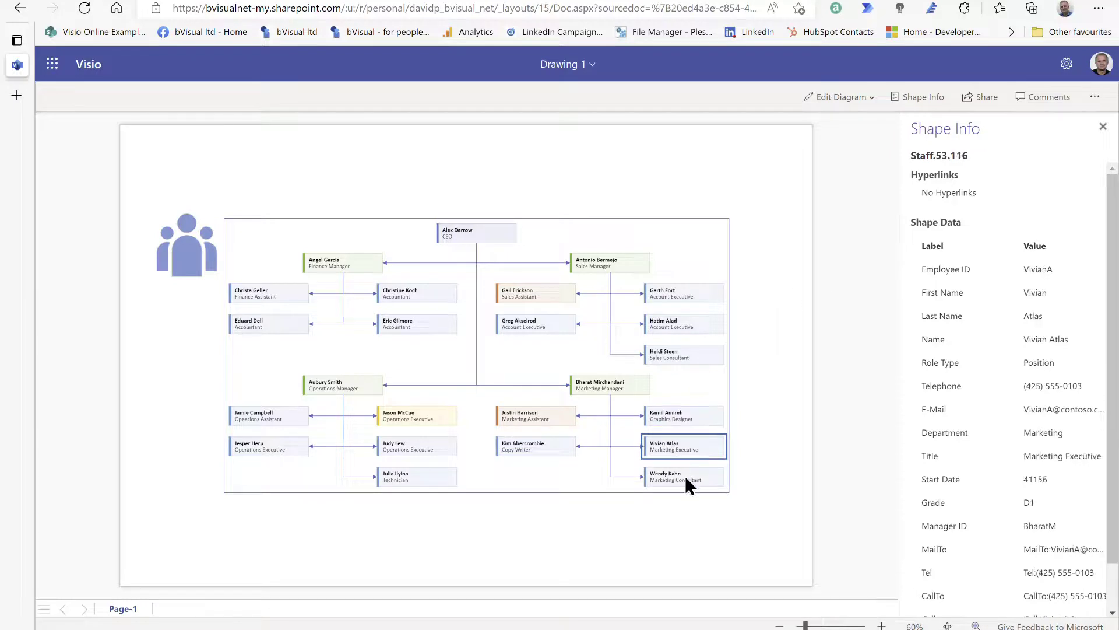
pyautogui.click(684, 475)
pyautogui.click(672, 416)
pyautogui.click(691, 357)
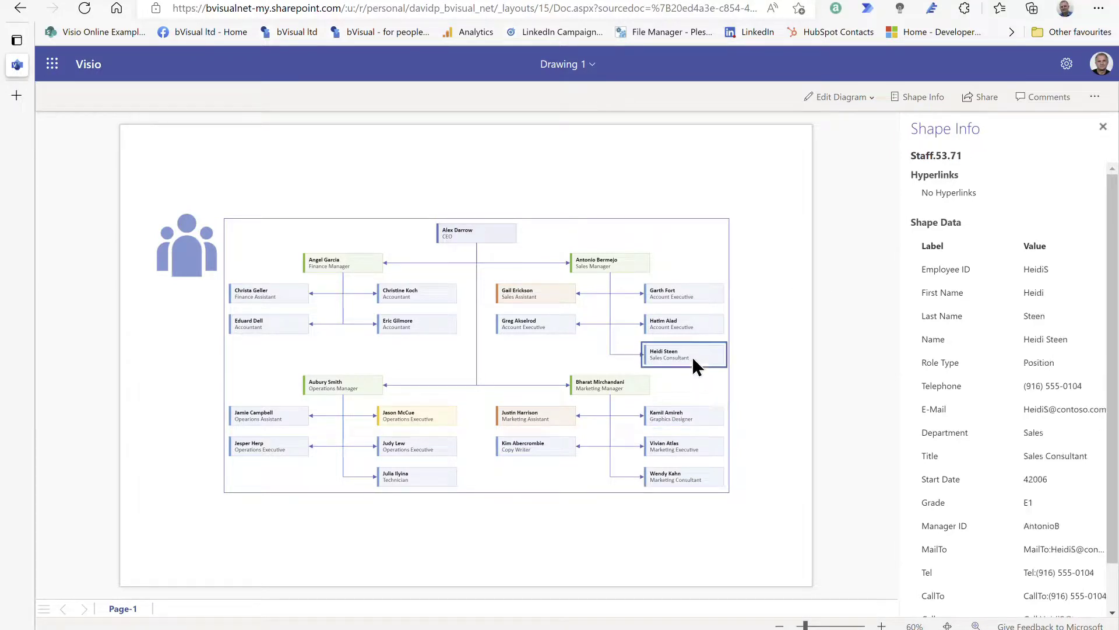